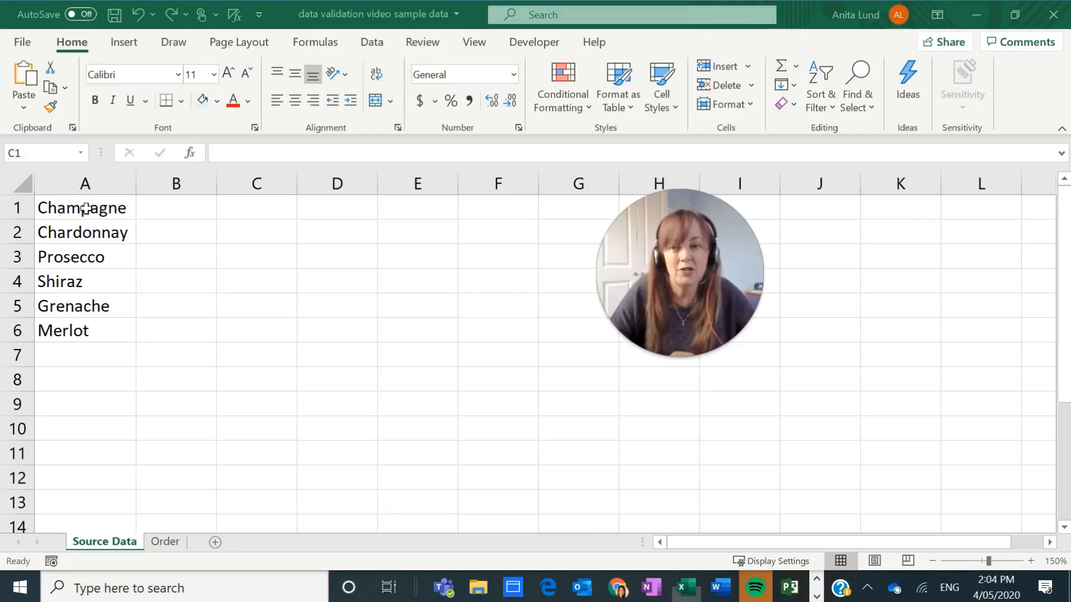
Format the drinks in A1:A6 as a table without headers, using the first blue style in the Light group.
{"action": "left_click_drag", "start_coordinate": [89, 209], "coordinate": [128, 332]}
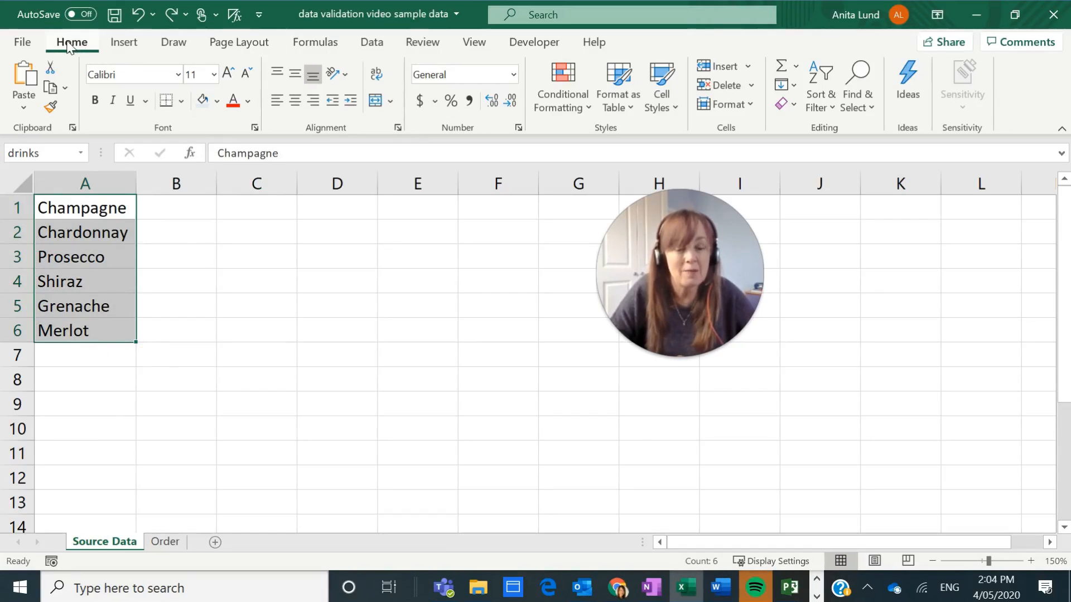
{"action": "left_click", "coordinate": [622, 98]}
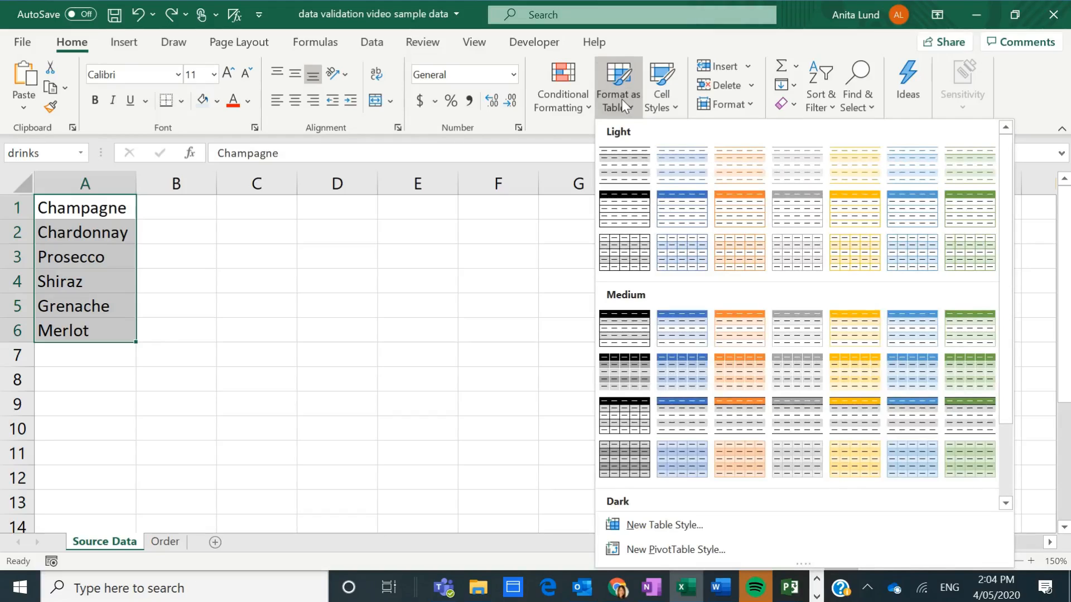
{"action": "left_click", "coordinate": [685, 167]}
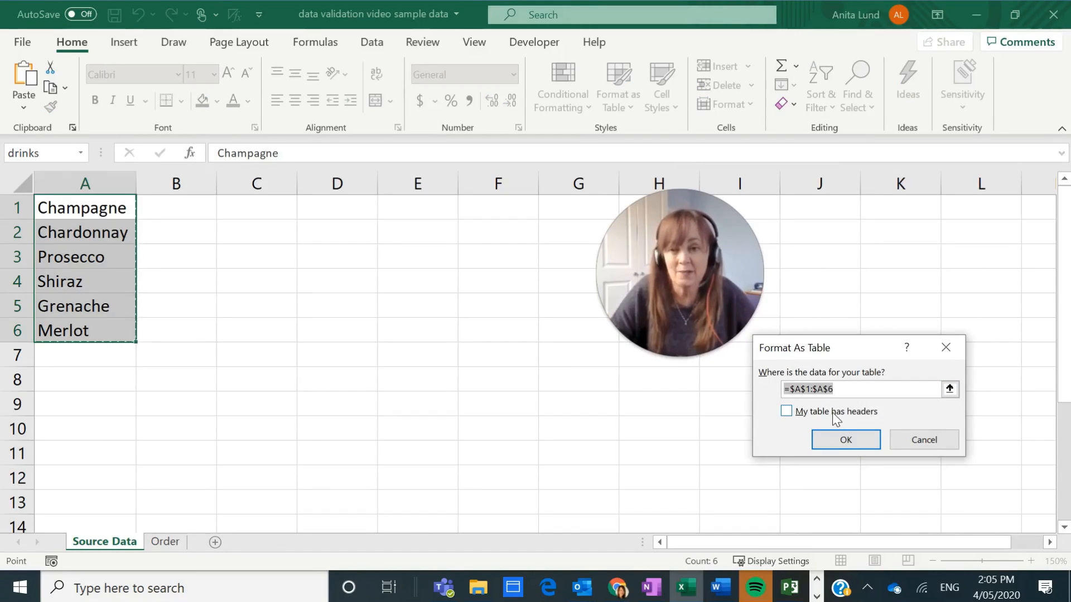
{"action": "left_click", "coordinate": [848, 440]}
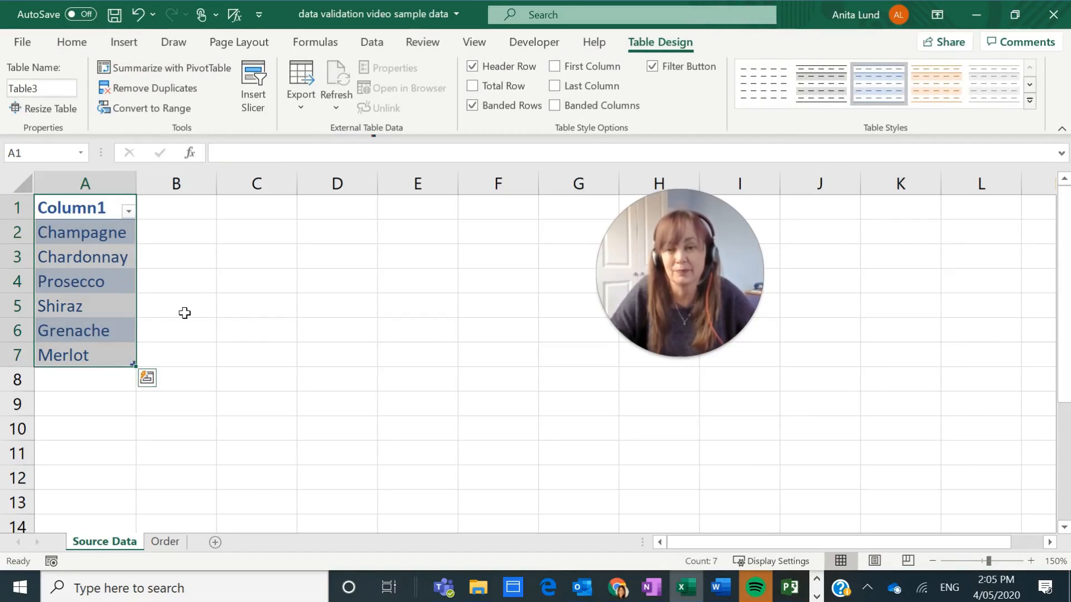
{"action": "left_click", "coordinate": [246, 283]}
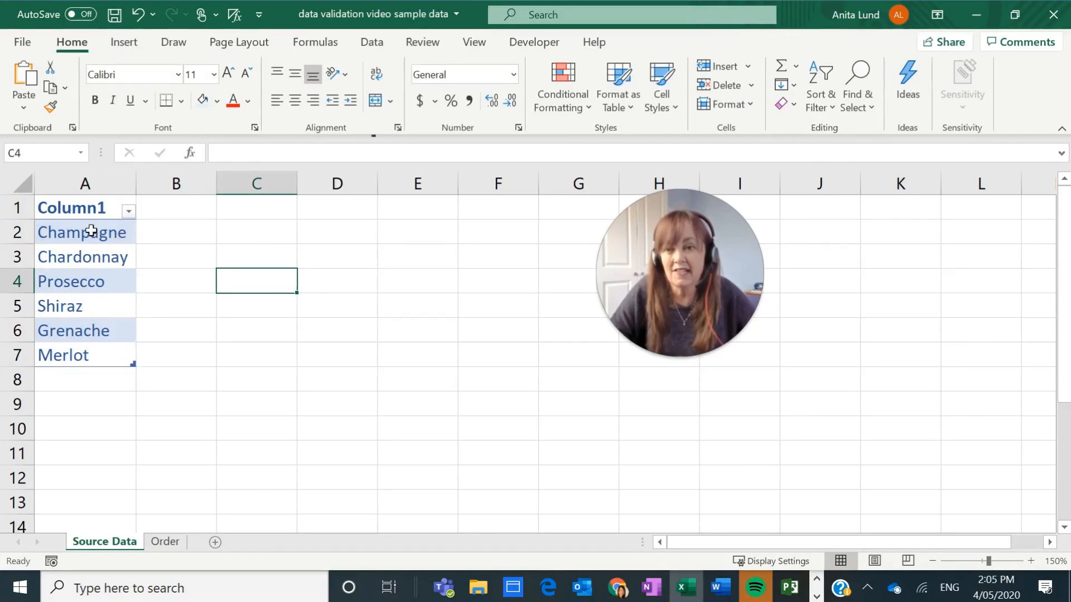
Name the table's drink cells A2:A7 drinkslist.
{"action": "left_click_drag", "start_coordinate": [77, 234], "coordinate": [79, 355]}
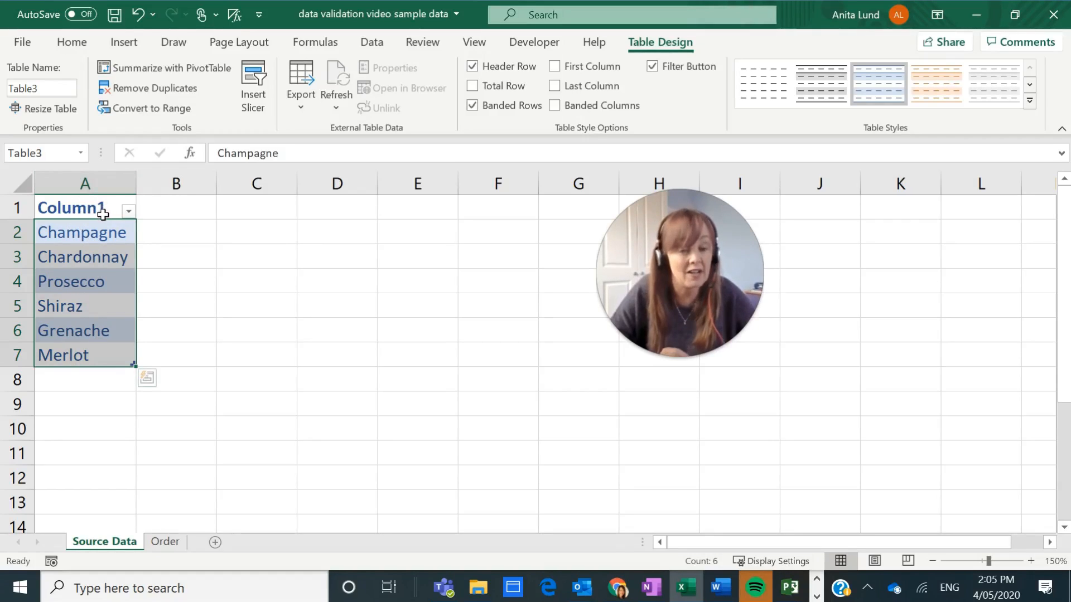
{"action": "left_click", "coordinate": [56, 152]}
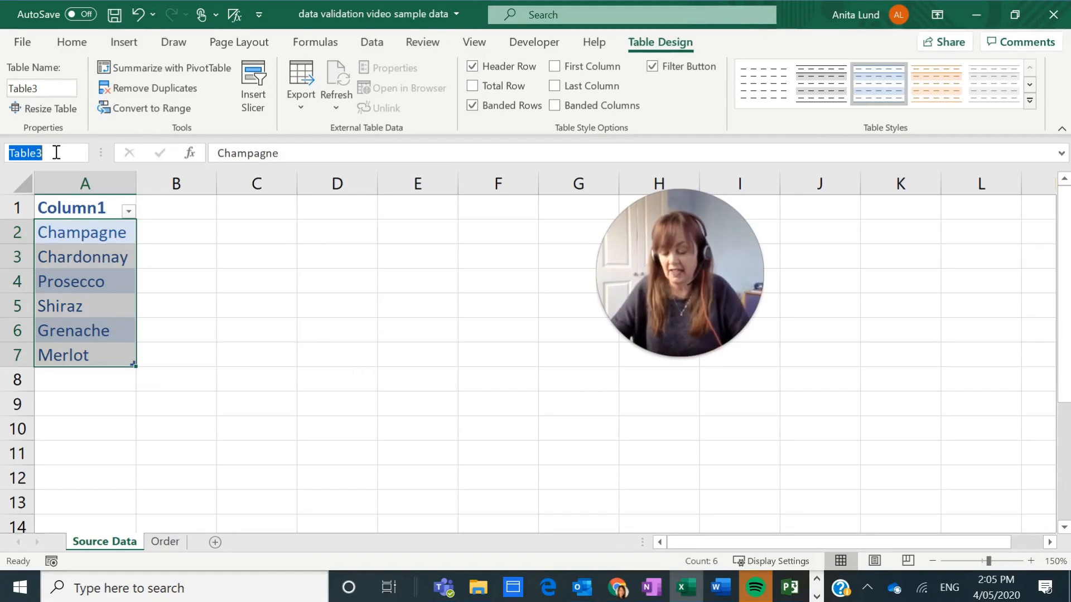
{"action": "type", "text": "drinkslist"}
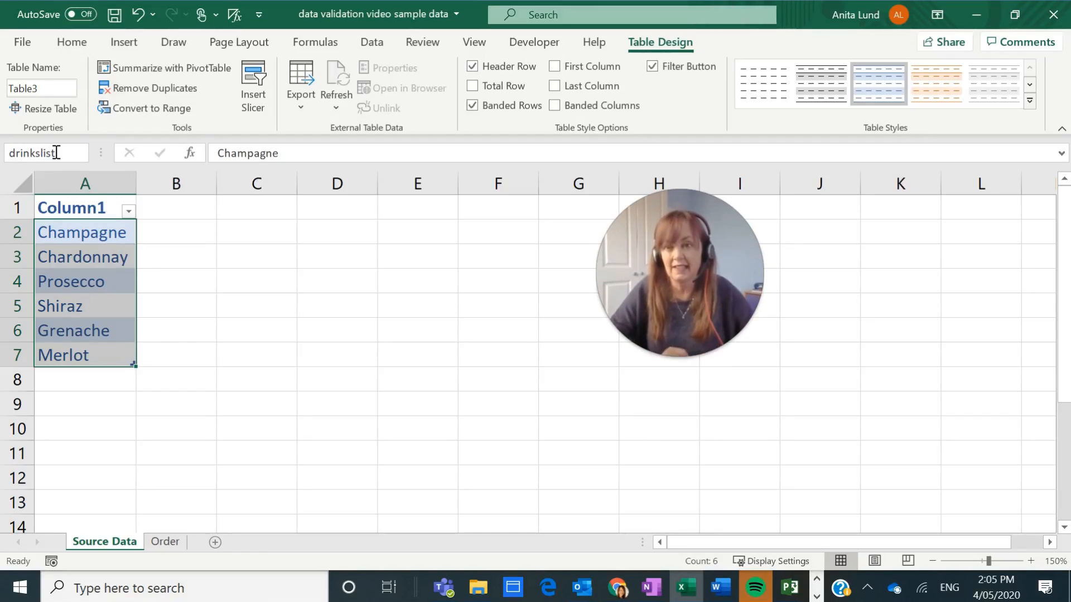
{"action": "key", "text": "Return"}
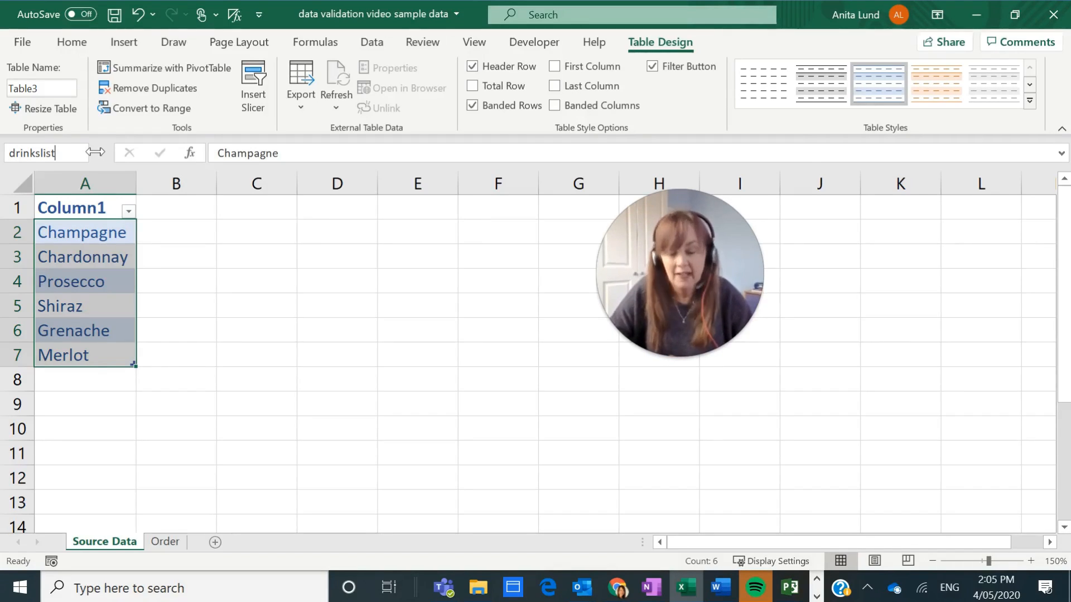
{"action": "key", "text": "Return"}
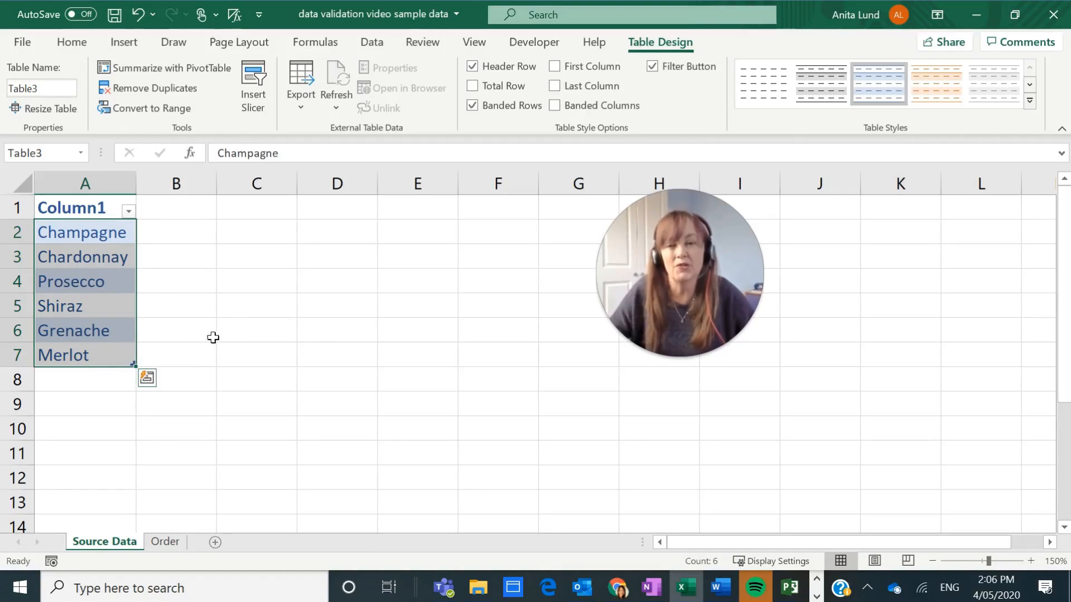
Enter a SORT formula in C1 that sorts the drinks range A2:A7, =SORT(drinks).
{"action": "left_click", "coordinate": [256, 213]}
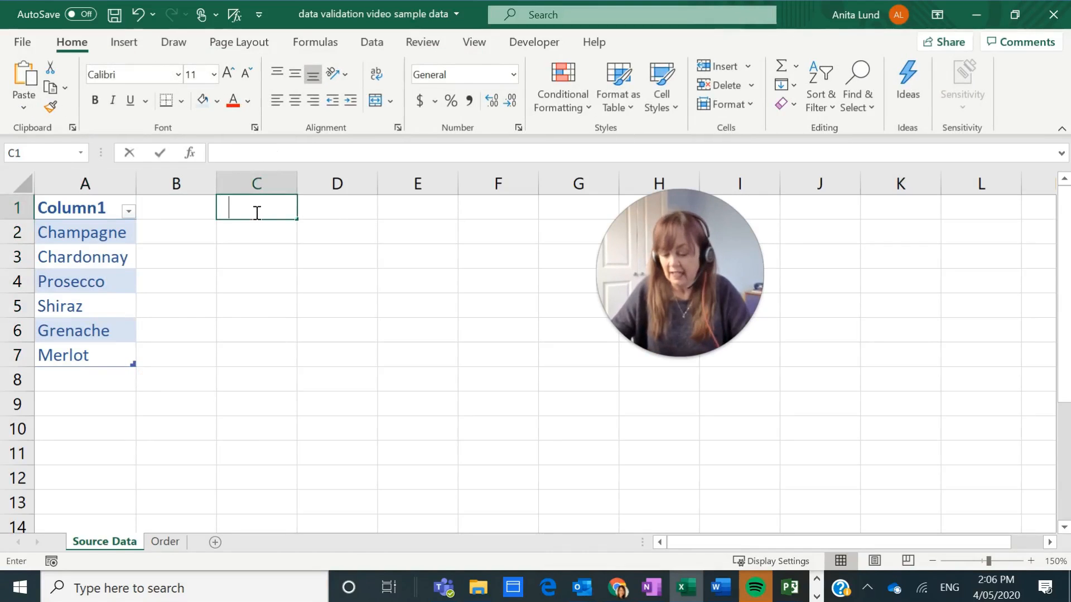
{"action": "type", "text": "=sort("}
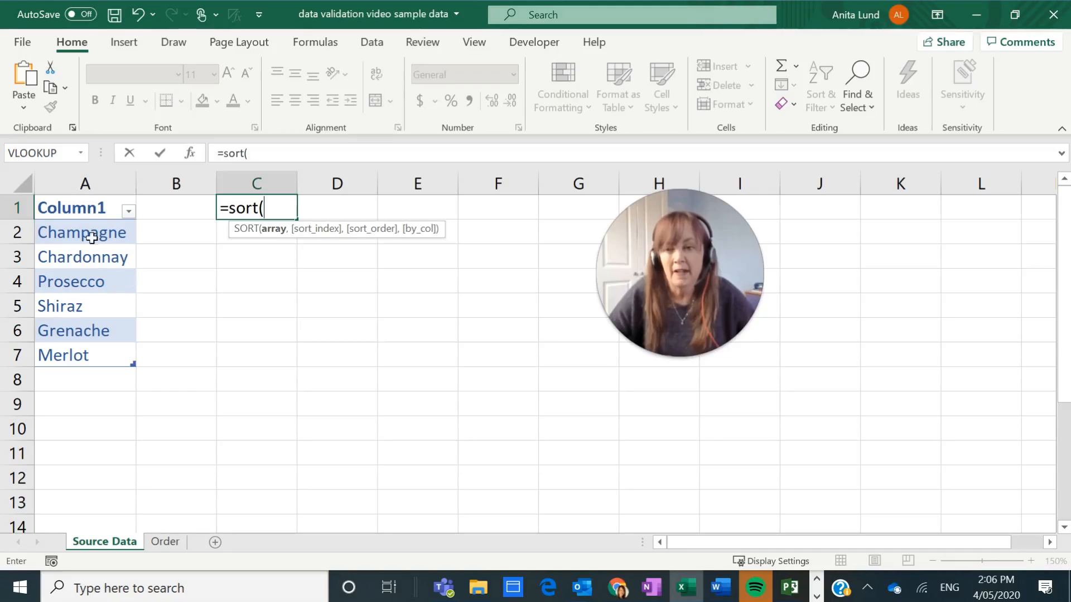
{"action": "left_click_drag", "start_coordinate": [85, 234], "coordinate": [73, 362]}
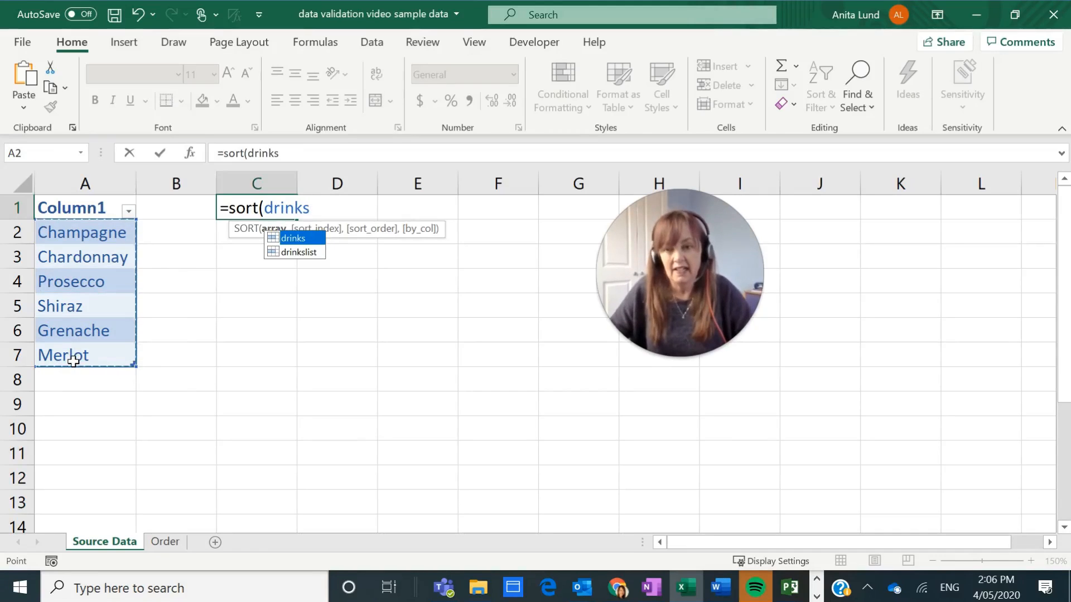
{"action": "key", "text": "Return"}
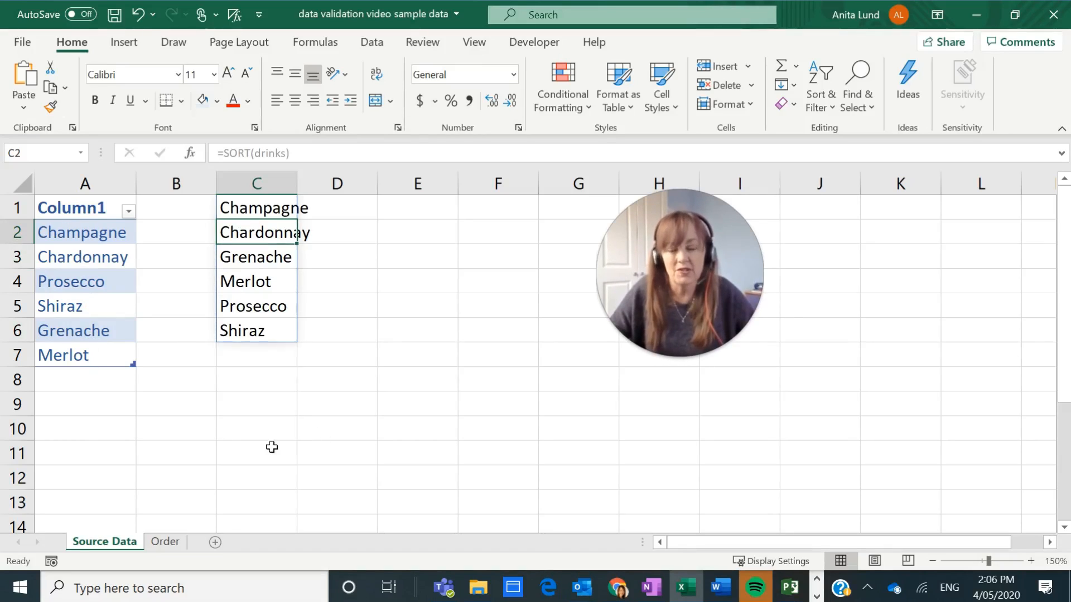
Add Beer as a new drink in A8, directly below Merlot in the table.
{"action": "left_click", "coordinate": [76, 380]}
{"action": "type", "text": "Beer"}
{"action": "key", "text": "Return"}
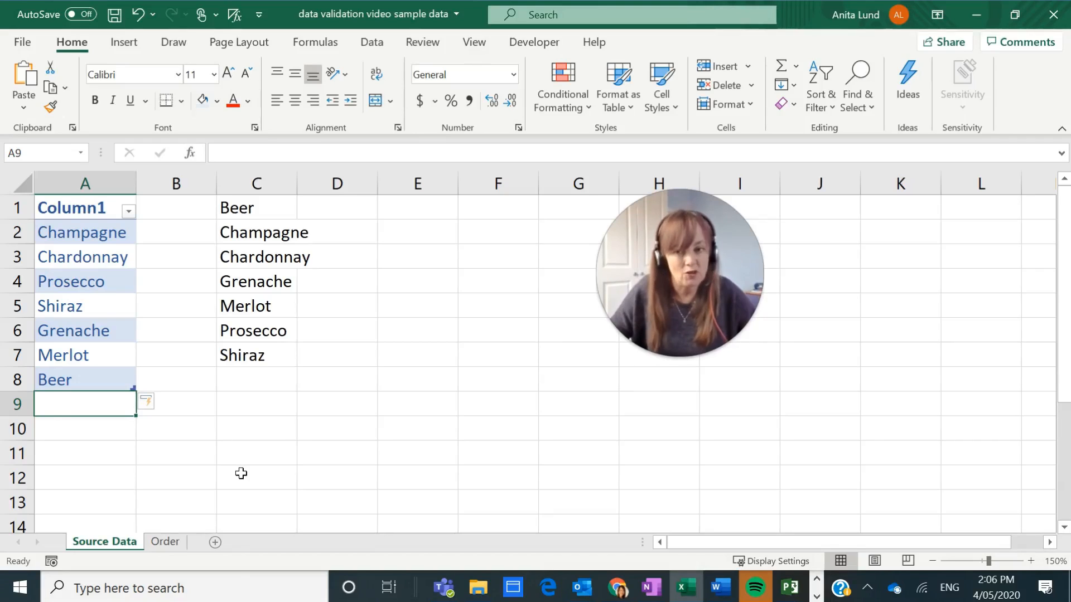
Set up data validation on the Order sheet's Item cells B2:B8, allowing only a List.
{"action": "left_click", "coordinate": [166, 542]}
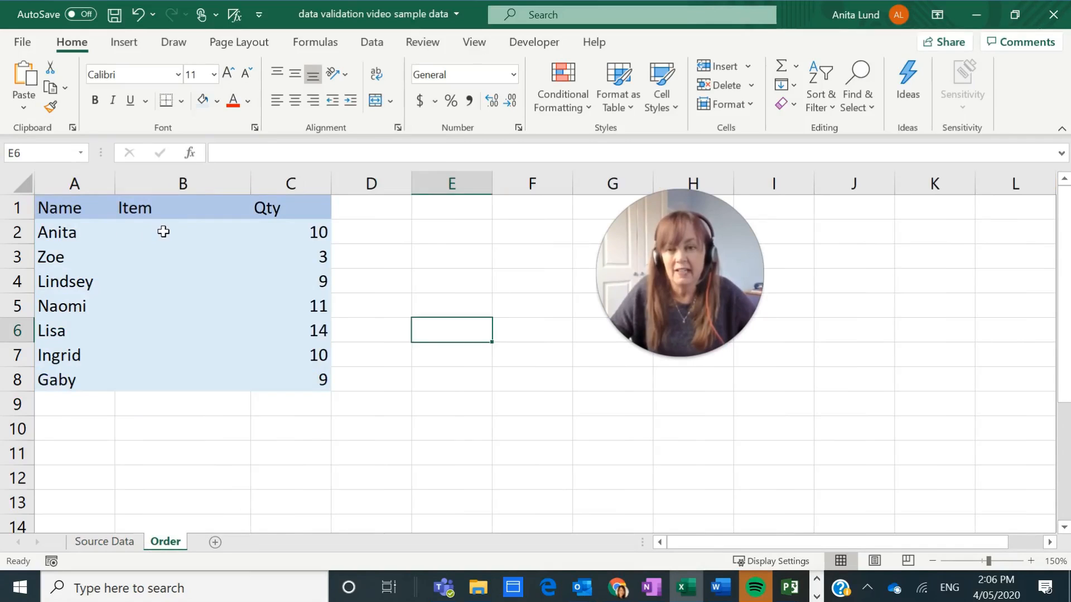
{"action": "left_click", "coordinate": [163, 232]}
{"action": "left_click_drag", "start_coordinate": [163, 231], "coordinate": [162, 374]}
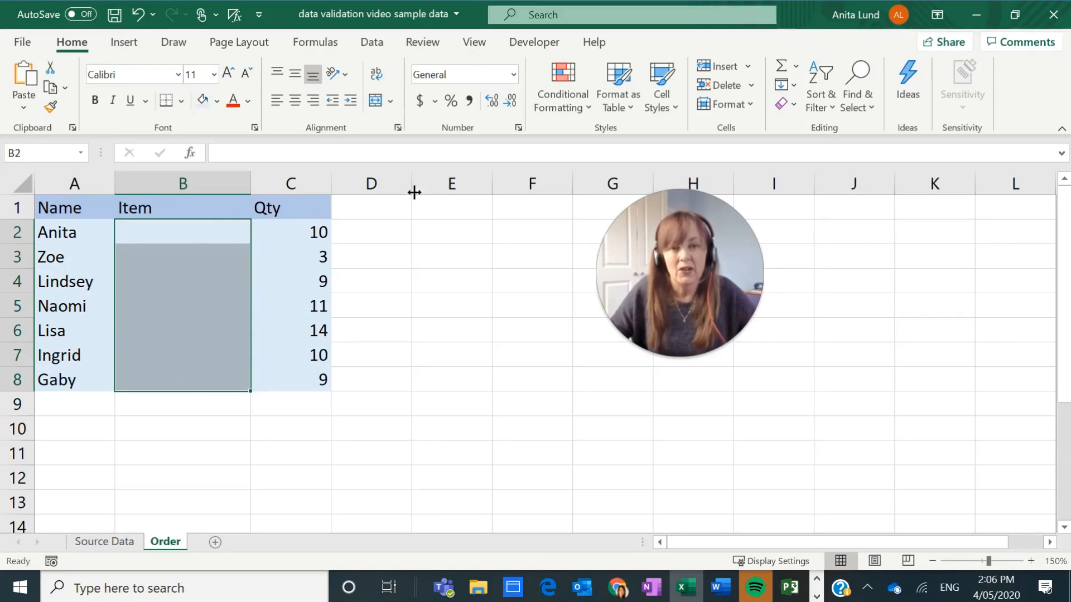
{"action": "left_click", "coordinate": [373, 43]}
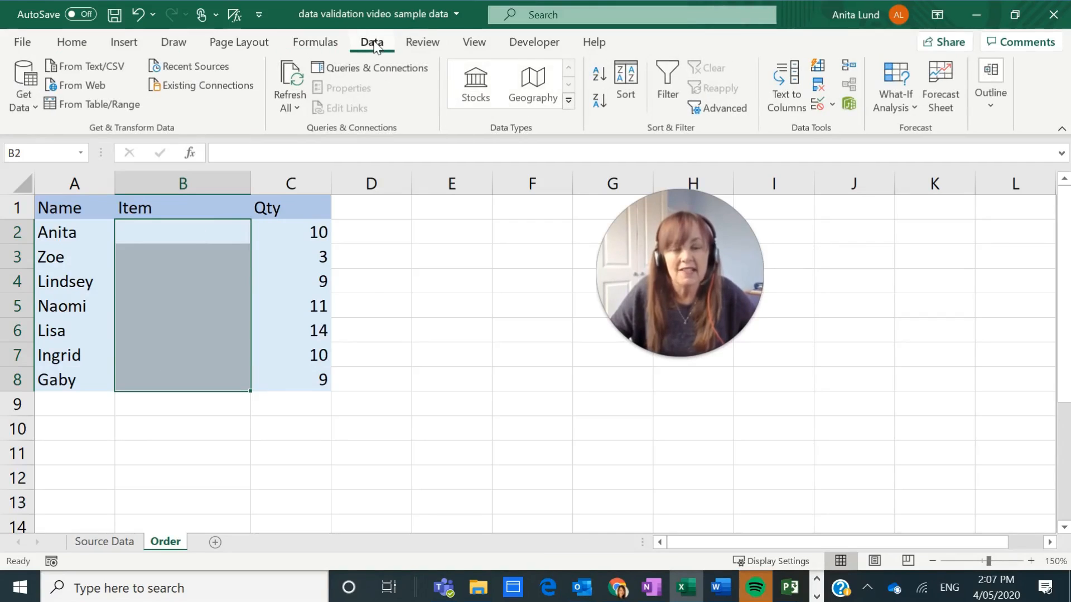
{"action": "left_click", "coordinate": [814, 102]}
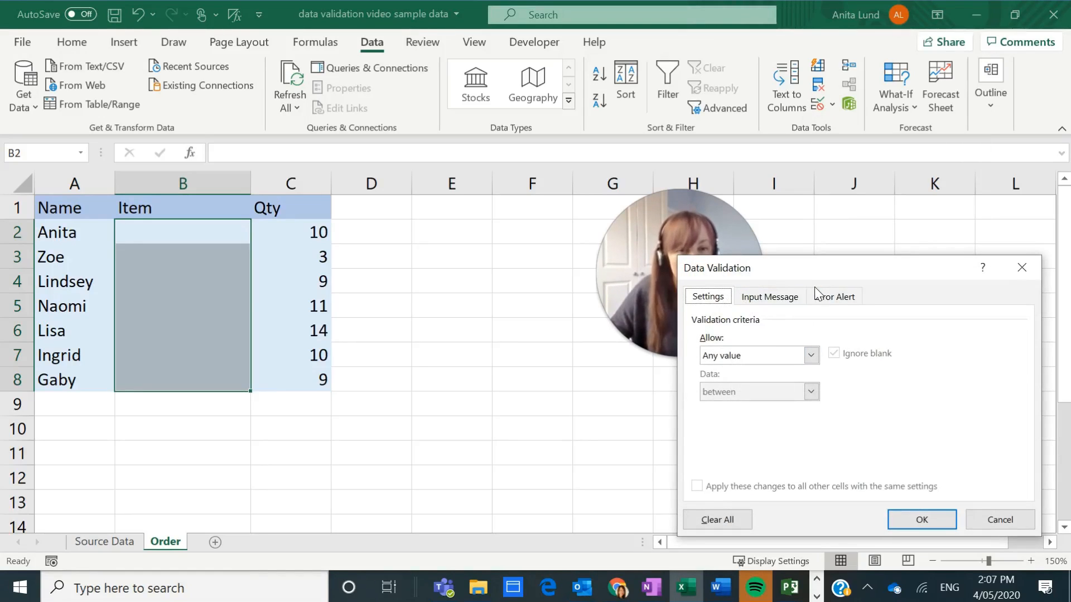
{"action": "left_click_drag", "start_coordinate": [839, 273], "coordinate": [638, 335]}
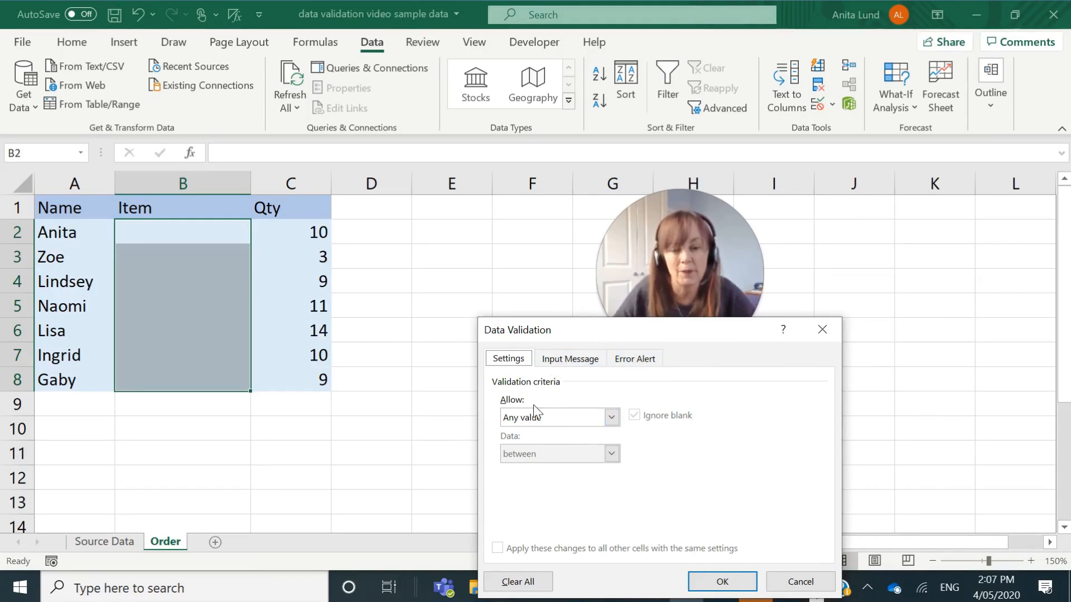
{"action": "left_click", "coordinate": [561, 418]}
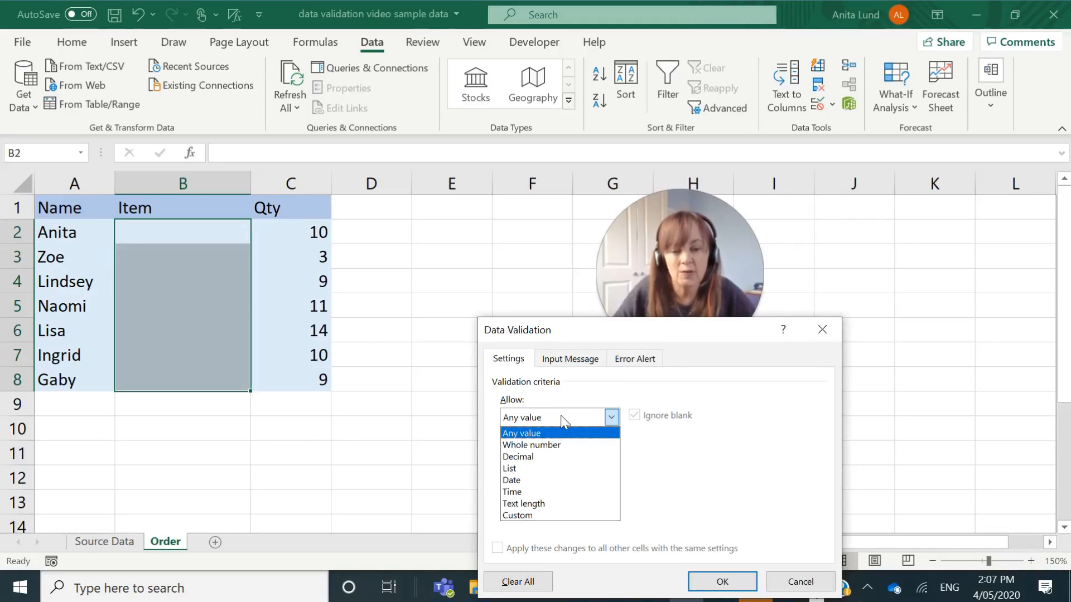
{"action": "left_click", "coordinate": [544, 469]}
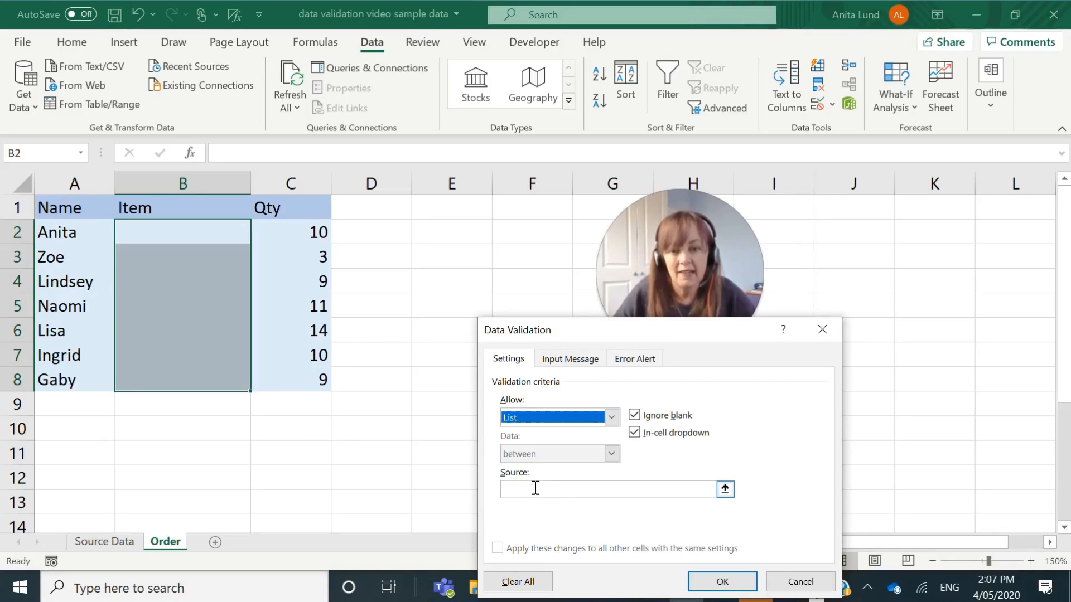
Set the validation list's source to the spilled sorted drinks, ='Source Data'!$C$1#.
{"action": "left_click", "coordinate": [545, 488]}
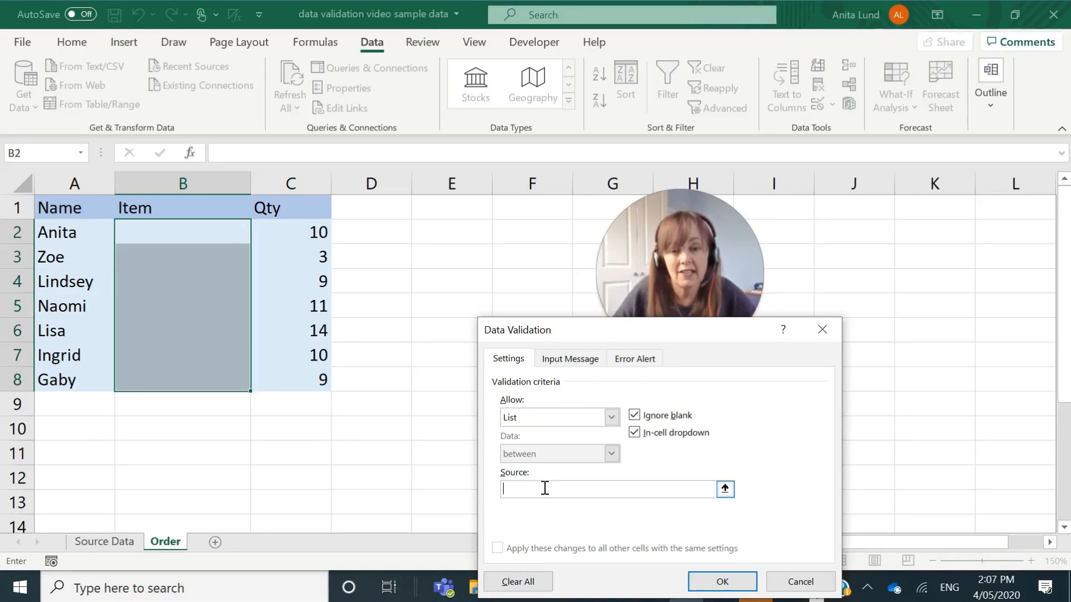
{"action": "left_click", "coordinate": [114, 544]}
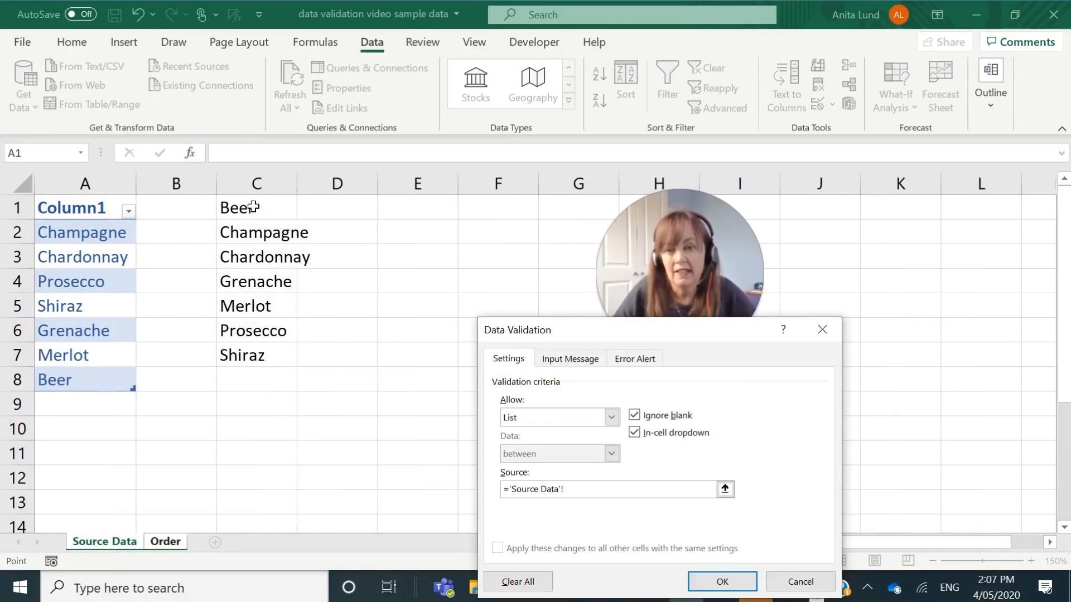
{"action": "left_click", "coordinate": [264, 210]}
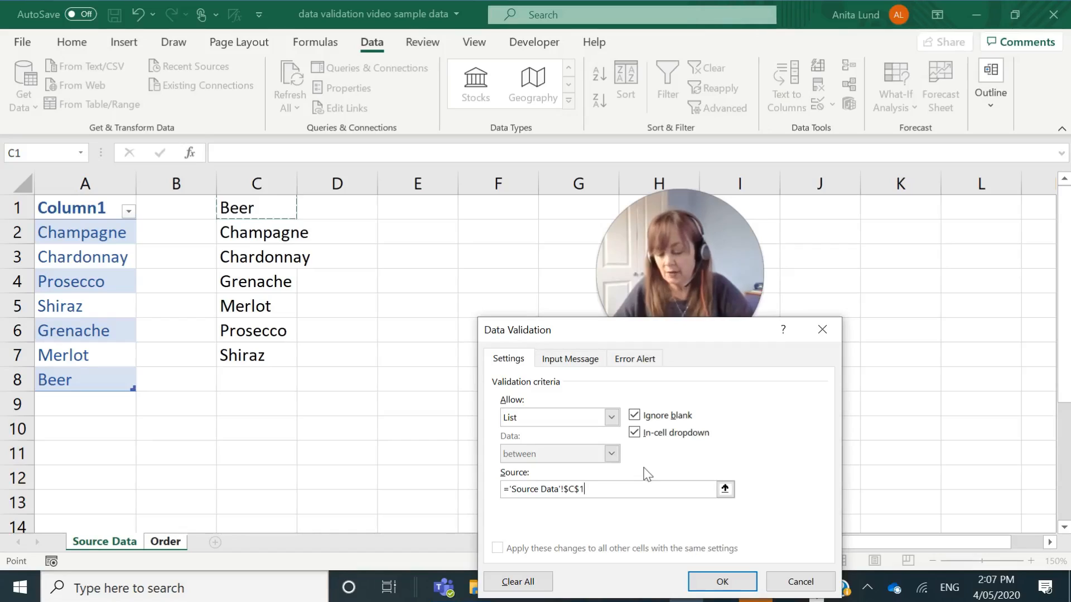
{"action": "type", "text": "#"}
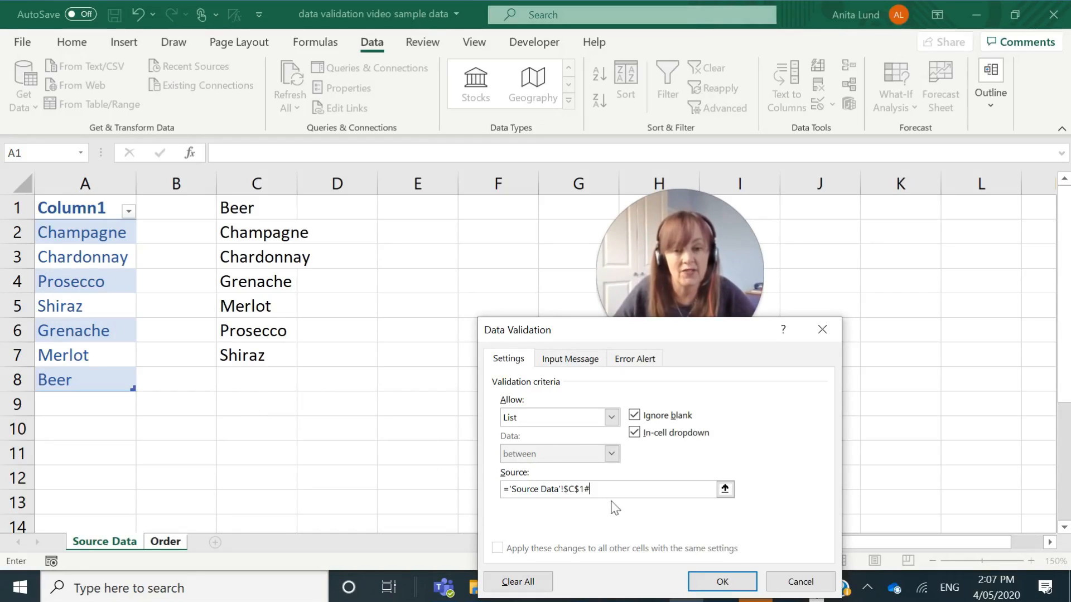
Give the validation an input message titled "Click the drop down" that asks for a drink to be chosen.
{"action": "left_click", "coordinate": [579, 365]}
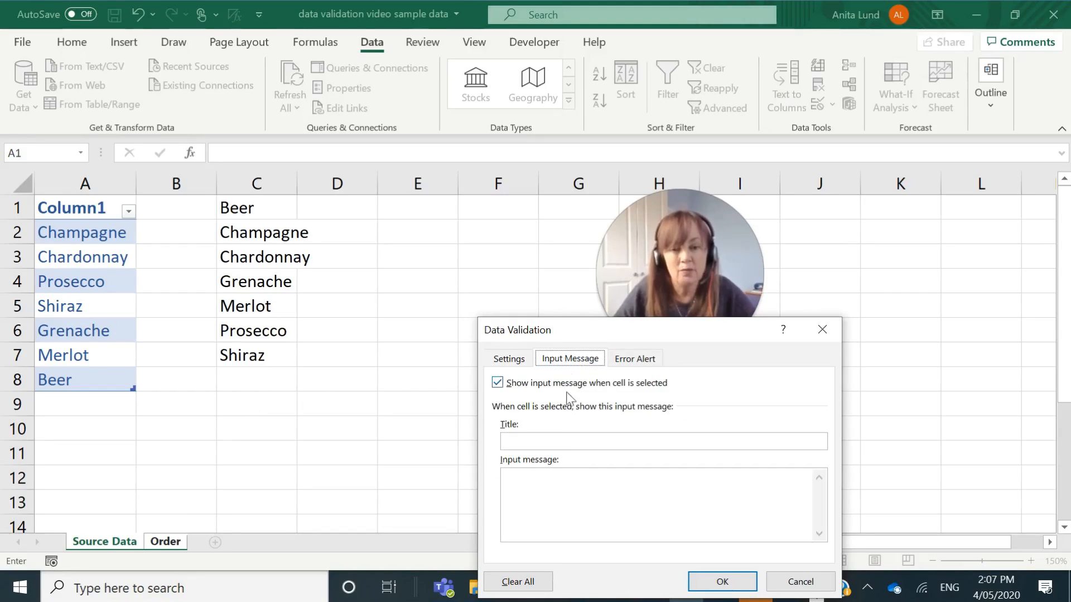
{"action": "left_click", "coordinate": [567, 439]}
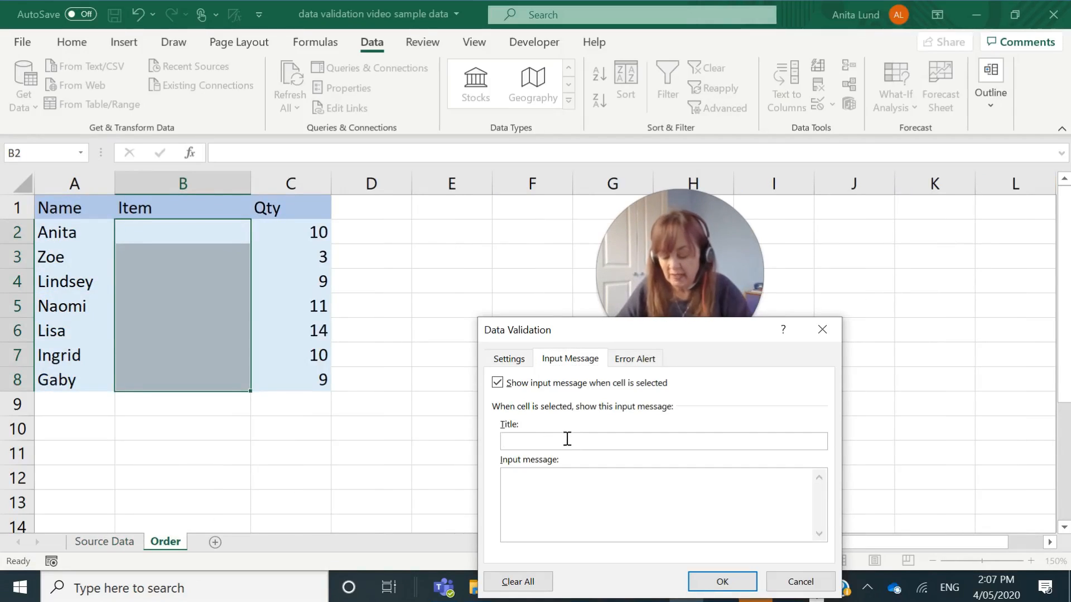
{"action": "type", "text": "Click the drop down"}
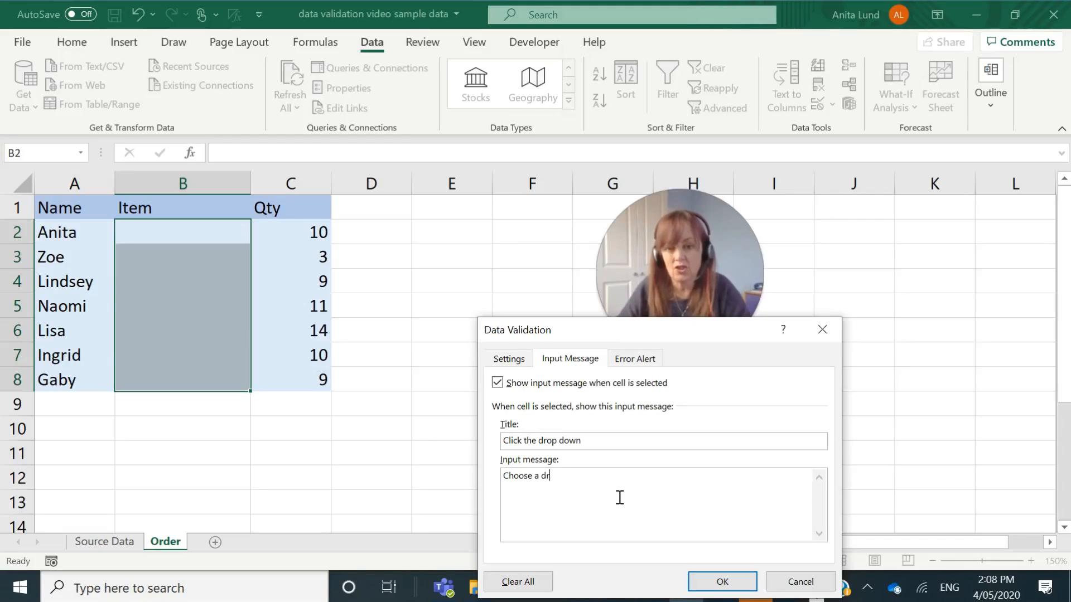
Add a Stop-style error alert titled STOP with the message "you MUST choose from the list", and apply the validation.
{"action": "left_click", "coordinate": [641, 359]}
{"action": "left_click", "coordinate": [616, 445]}
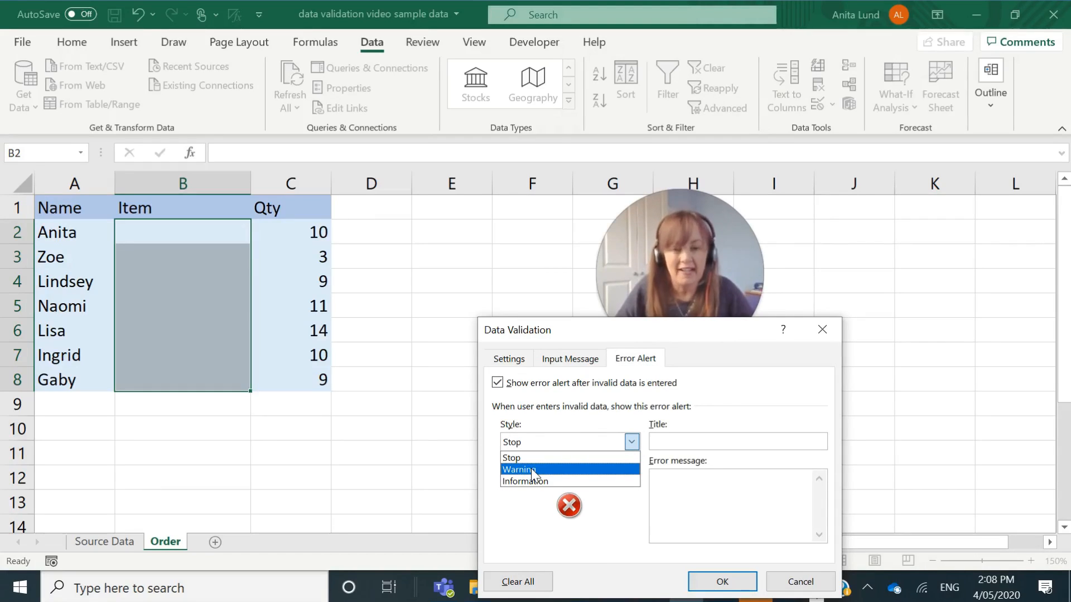
{"action": "left_click", "coordinate": [567, 457]}
{"action": "left_click", "coordinate": [708, 440]}
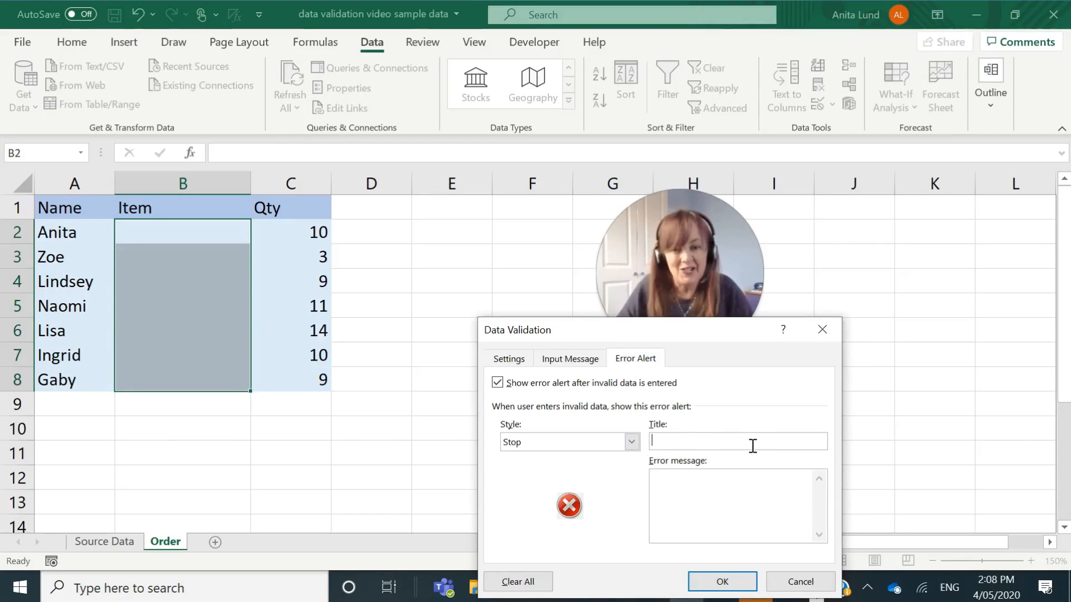
{"action": "type", "text": "STOP"}
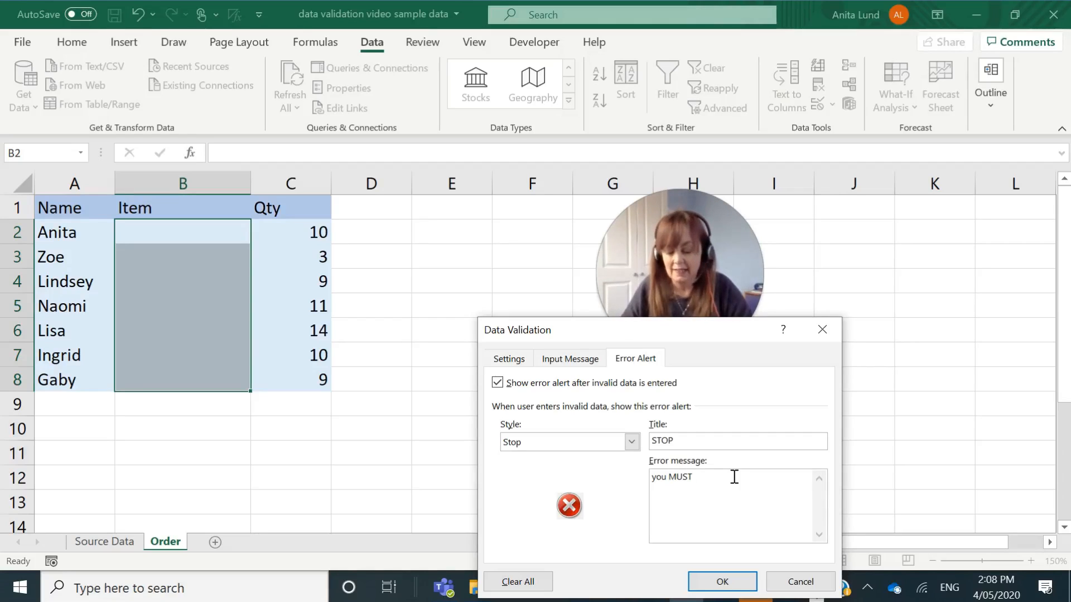
{"action": "type", "text": "oose from the list"}
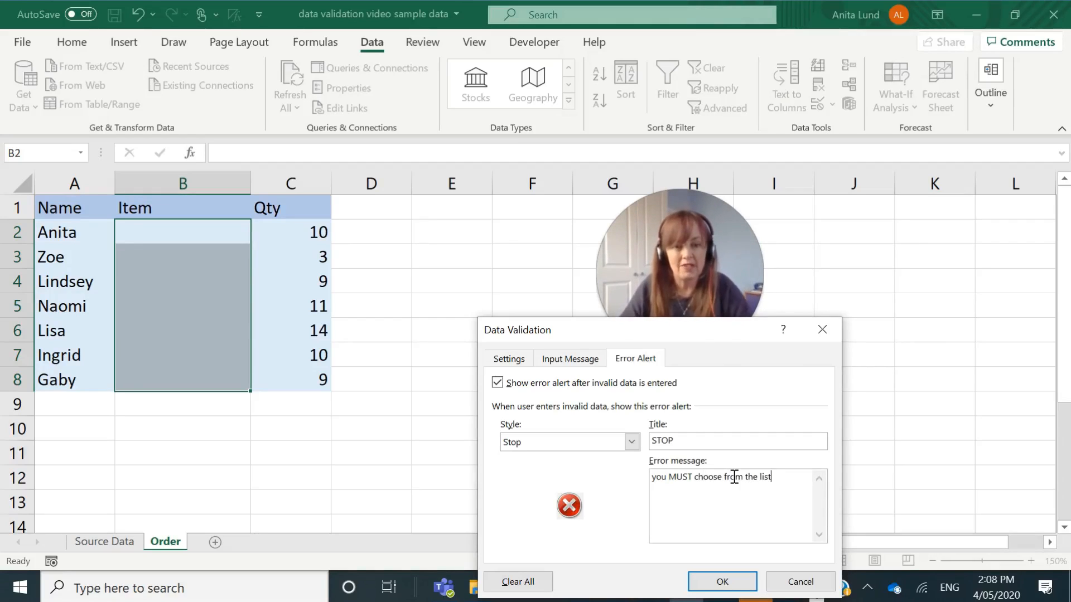
{"action": "left_click", "coordinate": [722, 581]}
Choose Beer from the validation list for the Item in B2.
{"action": "left_click", "coordinate": [190, 230]}
{"action": "left_click", "coordinate": [259, 236]}
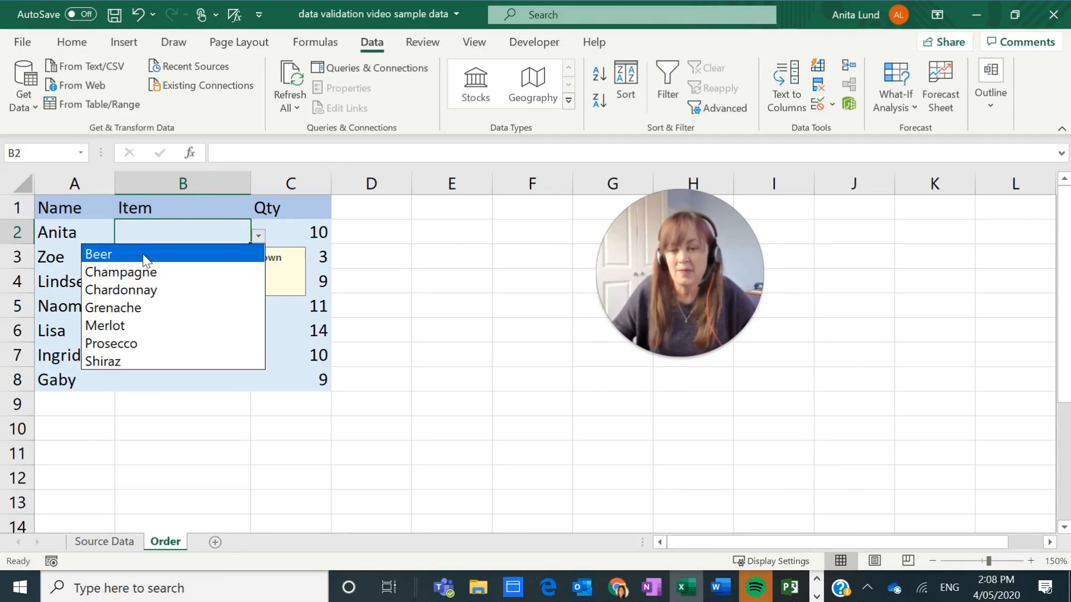
{"action": "left_click", "coordinate": [147, 255]}
Choose Chardonnay from the validation list for the Item in B3.
{"action": "left_click", "coordinate": [217, 262]}
{"action": "left_click", "coordinate": [258, 261]}
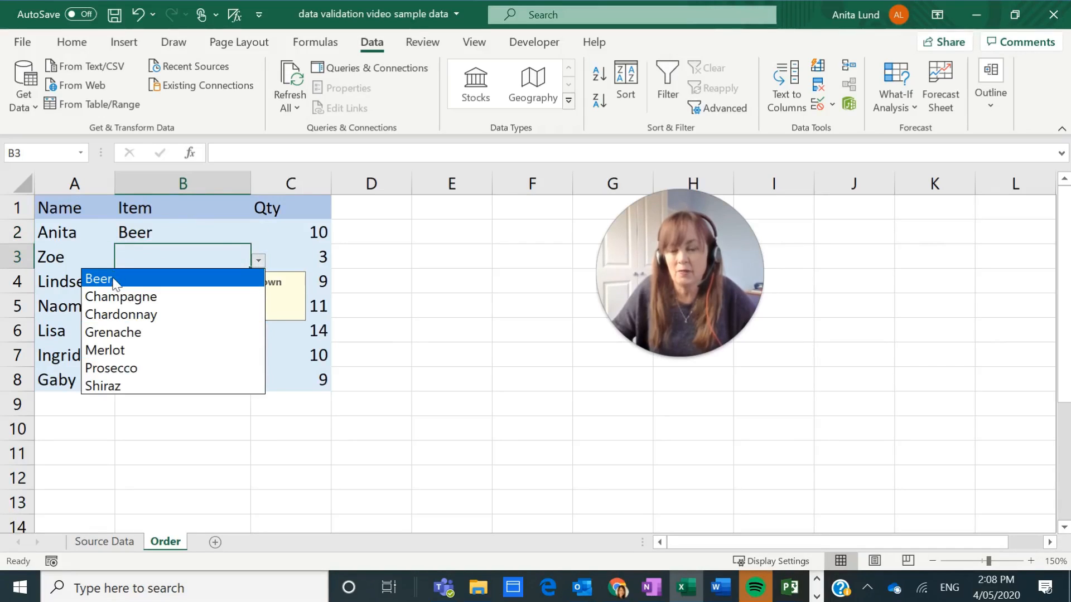
{"action": "left_click", "coordinate": [187, 317]}
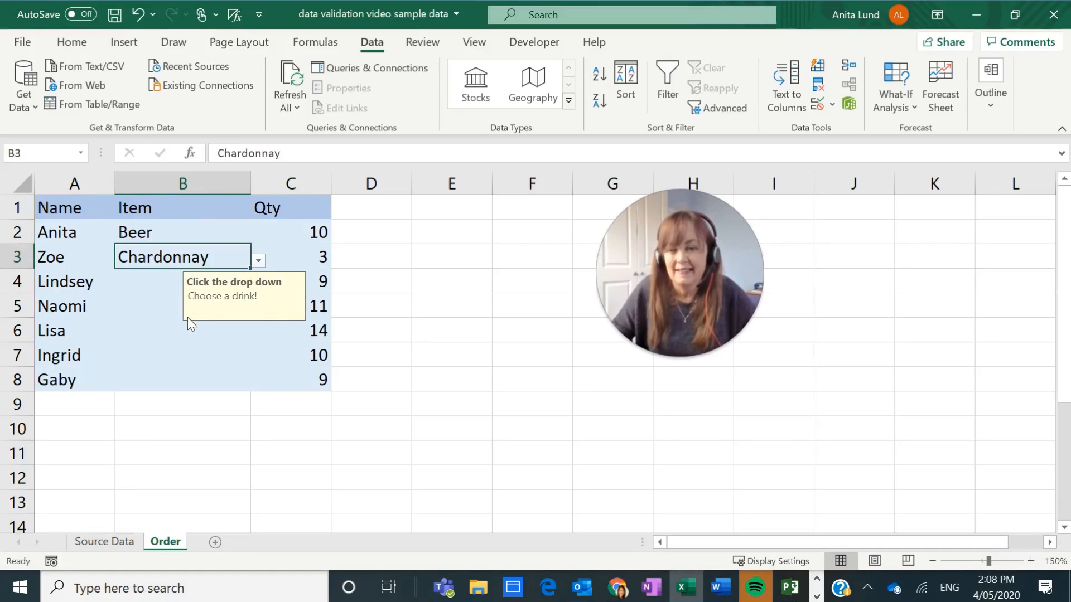
Add Martini as a new entry in A9, directly below the drinks table on the Source Data sheet.
{"action": "left_click", "coordinate": [106, 542]}
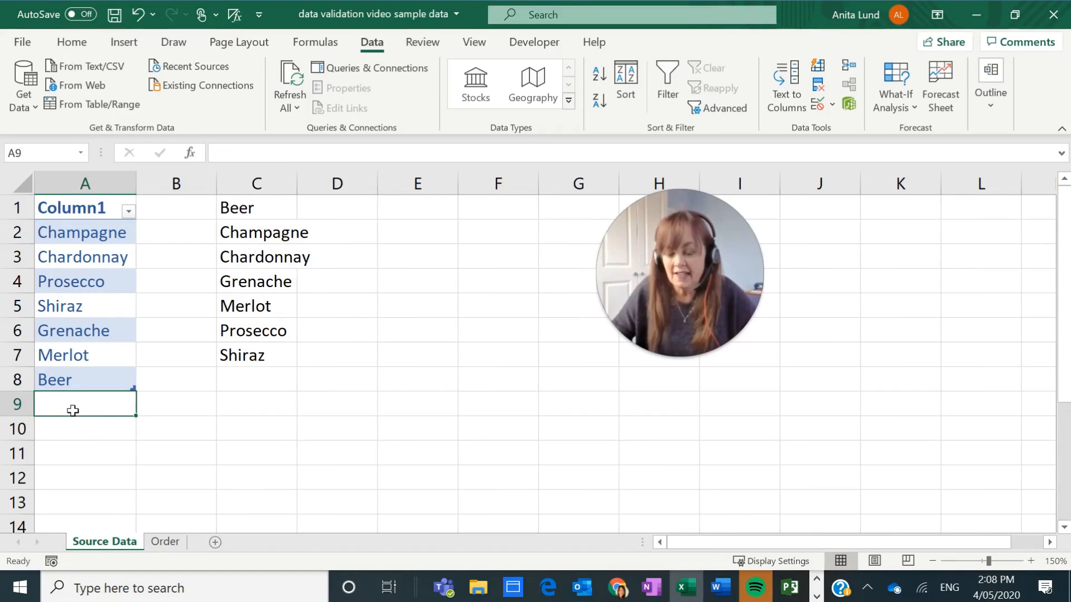
{"action": "type", "text": "Martini"}
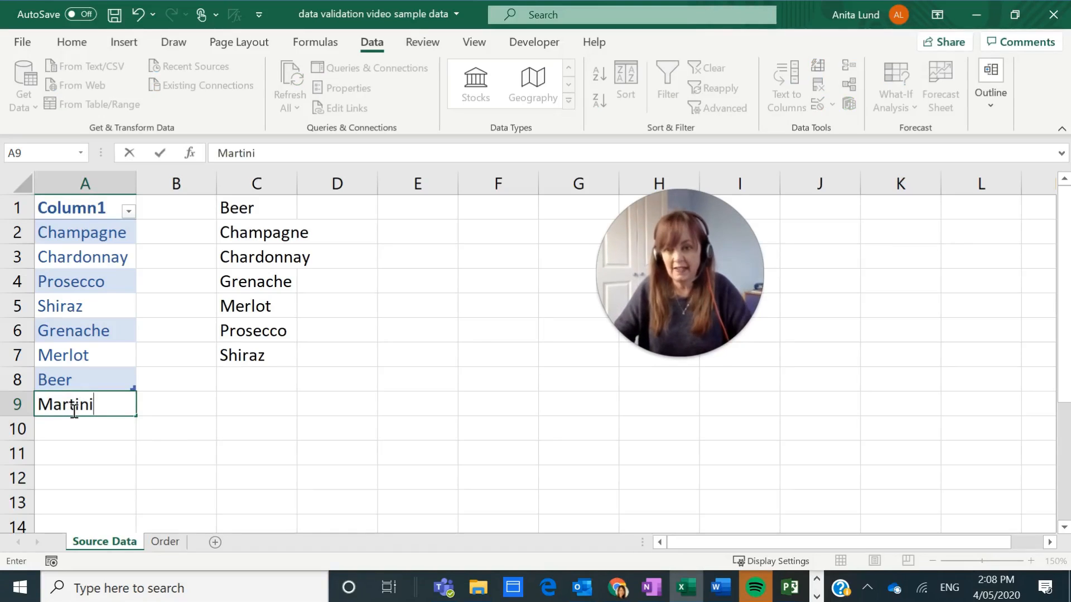
{"action": "key", "text": "Return"}
On the Order sheet, choose Martini from the validation list for the Item in B4.
{"action": "left_click", "coordinate": [173, 546]}
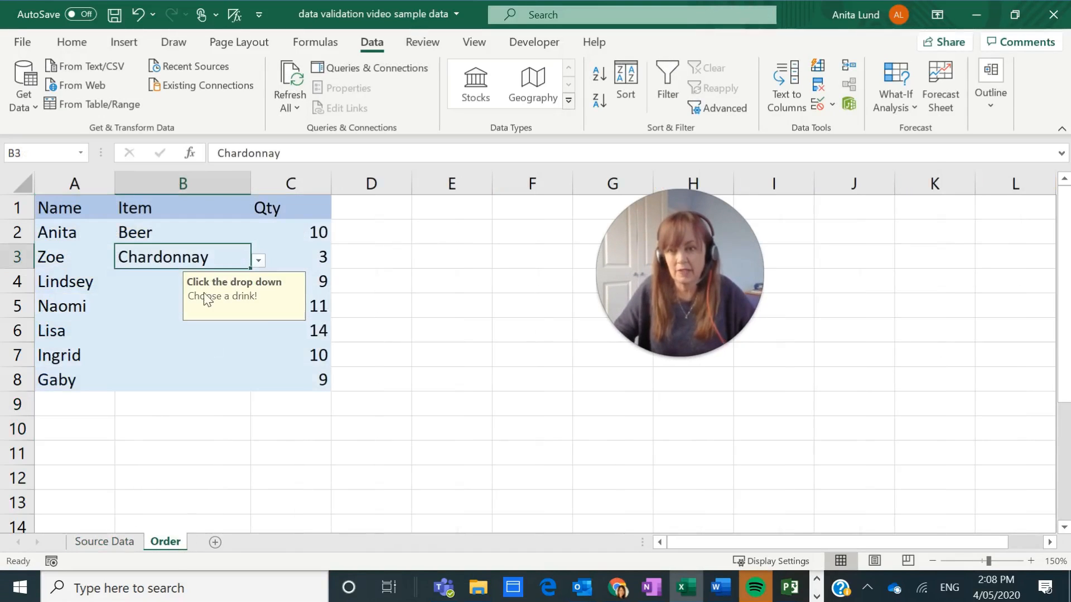
{"action": "left_click", "coordinate": [151, 281]}
{"action": "left_click", "coordinate": [262, 284]}
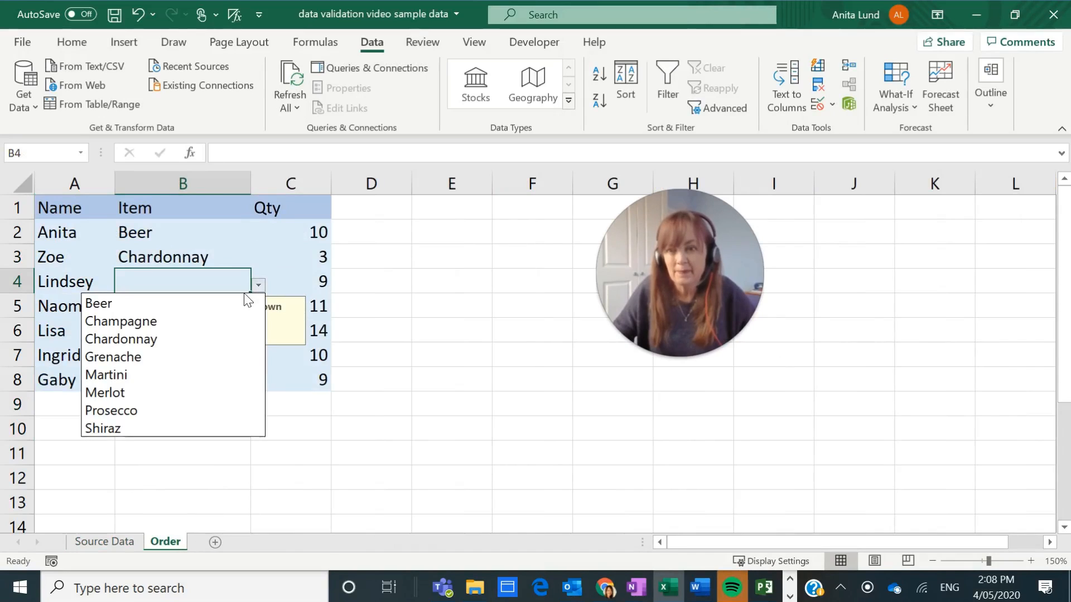
{"action": "left_click", "coordinate": [171, 375]}
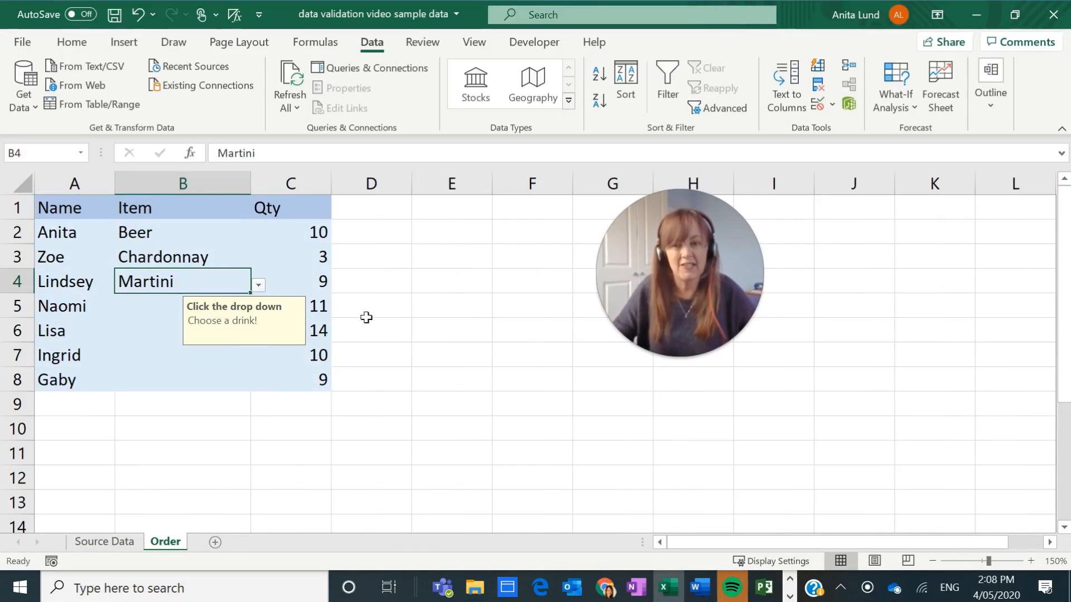
{"action": "left_click", "coordinate": [378, 257]}
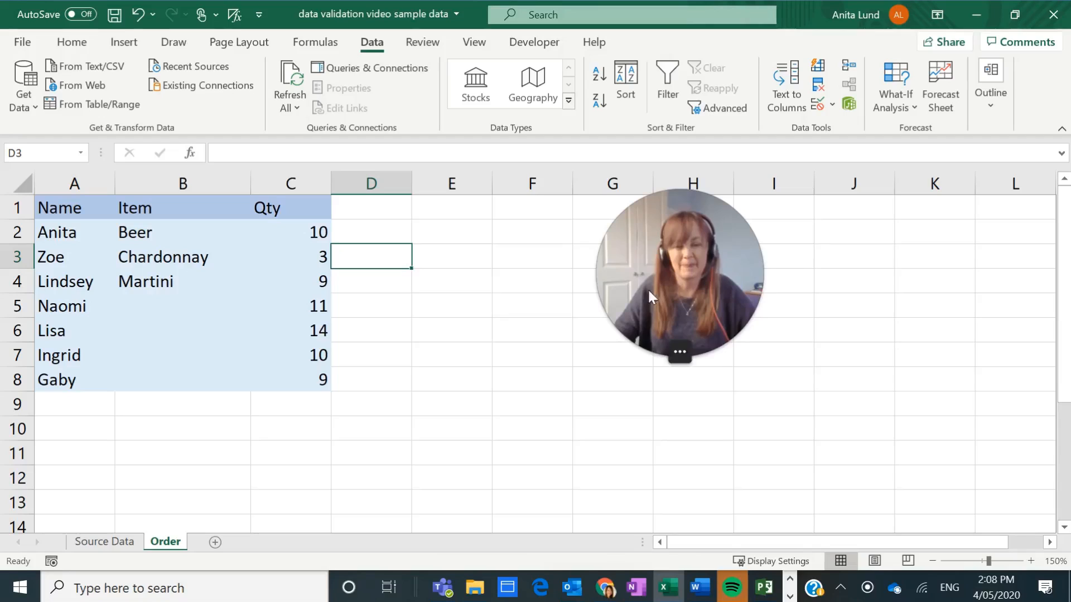